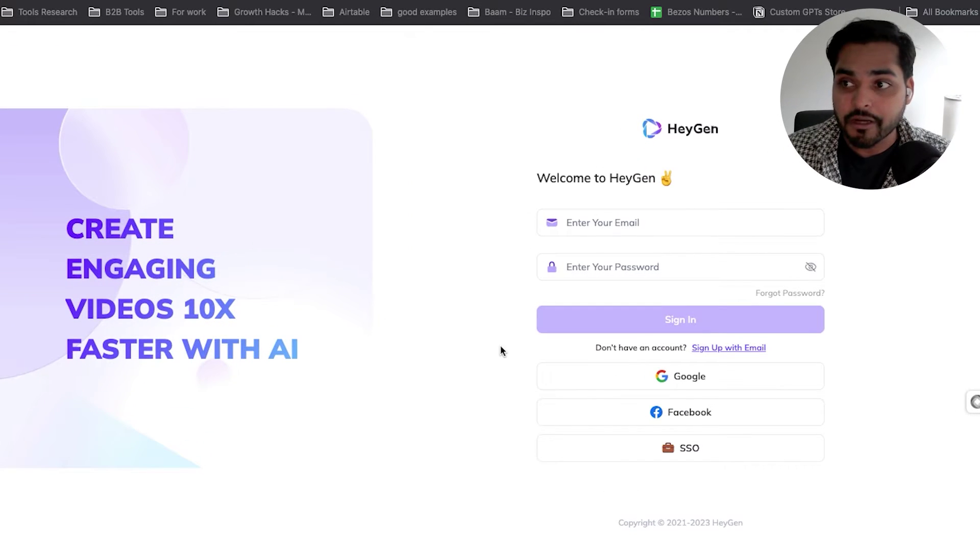
- Sign in to HeyGen with a Google account and confirm the sign-in
{"action": "left_click", "coordinate": [695, 376]}
{"action": "left_click", "coordinate": [449, 392]}
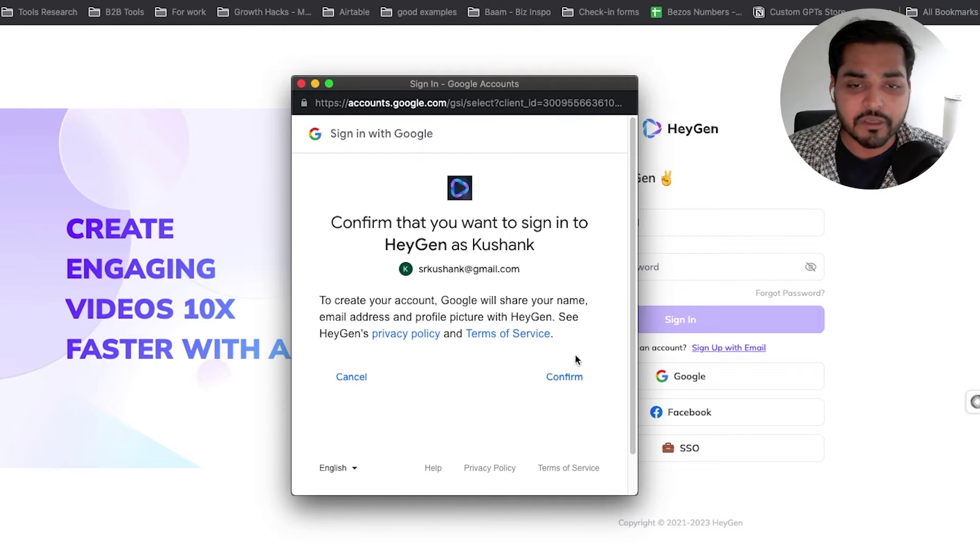
{"action": "left_click", "coordinate": [565, 375]}
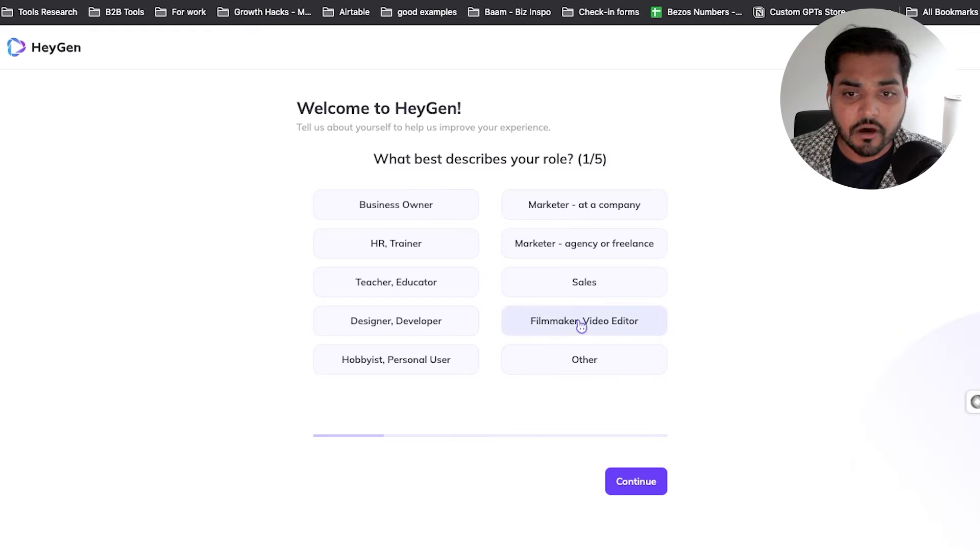
- Answer the onboarding questions on role and industry, with company size 2 - 5 and Internal Training videos
{"action": "left_click", "coordinate": [632, 485]}
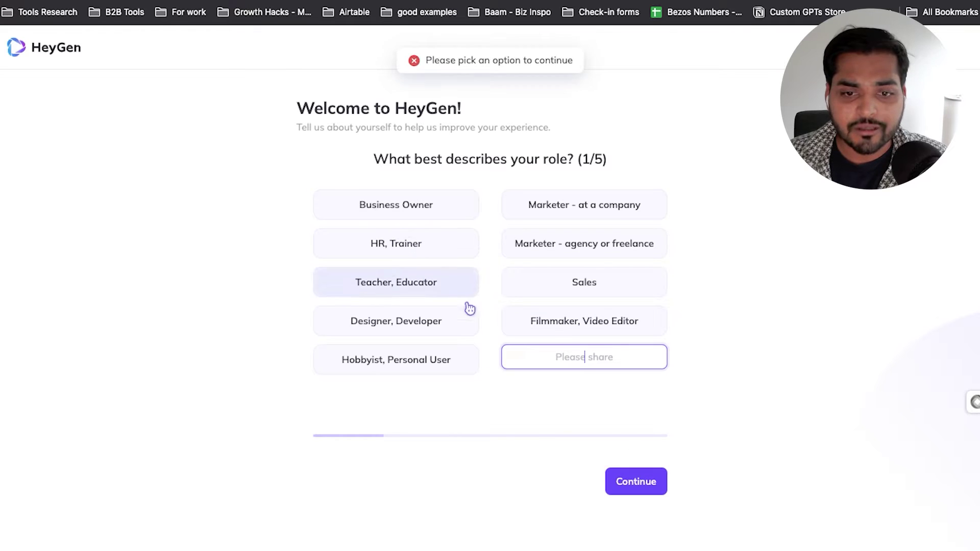
{"action": "left_click", "coordinate": [636, 482]}
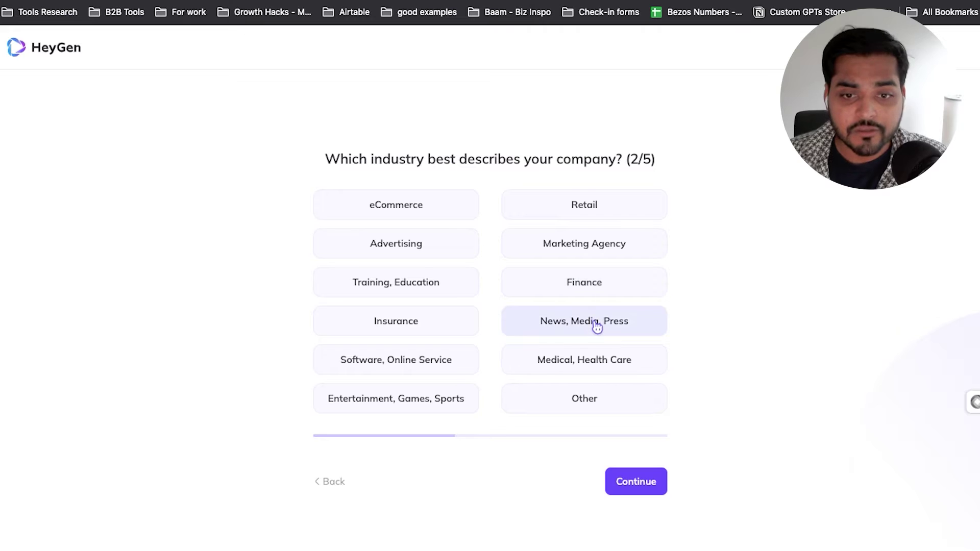
{"action": "left_click", "coordinate": [646, 479]}
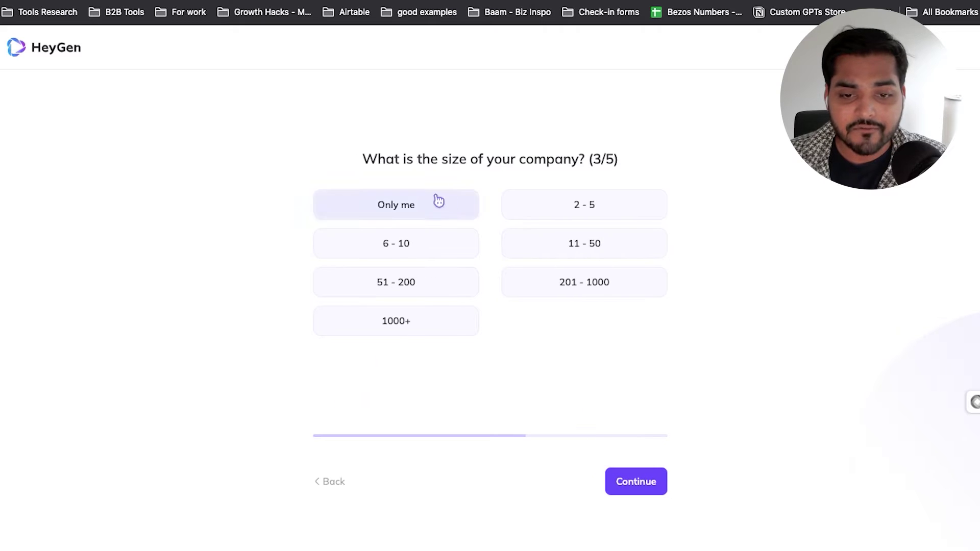
{"action": "left_click", "coordinate": [576, 205]}
{"action": "left_click", "coordinate": [650, 487]}
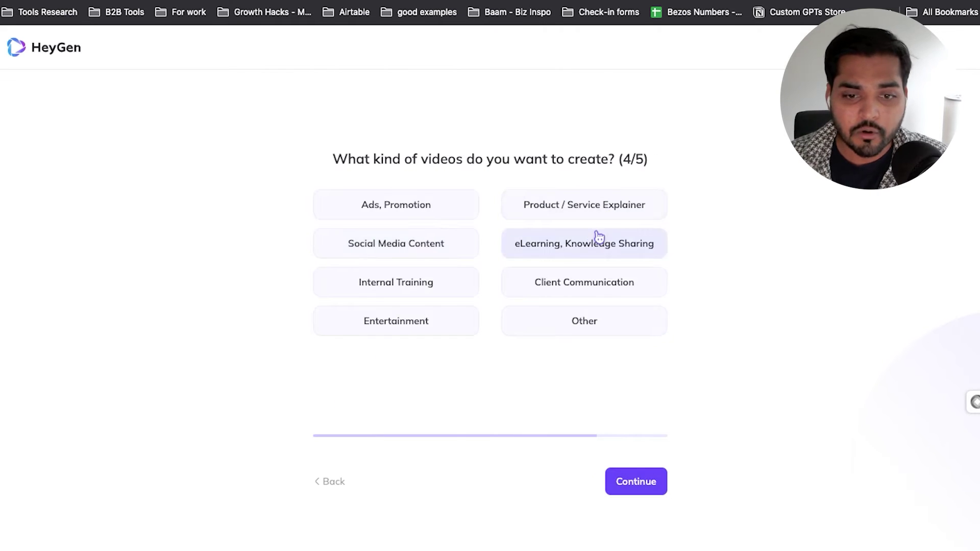
{"action": "left_click", "coordinate": [442, 284]}
{"action": "left_click", "coordinate": [636, 481]}
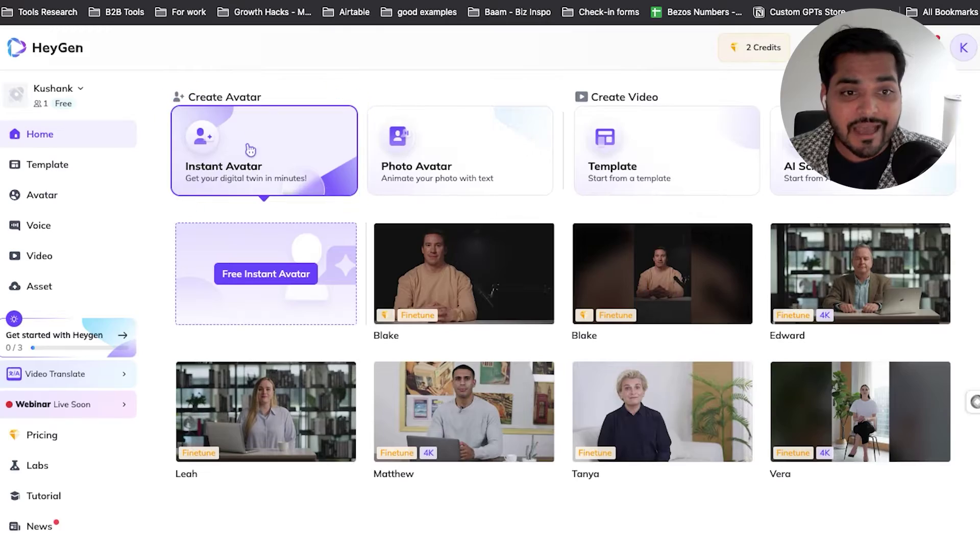
- Start a Free Instant Avatar and choose the written text instructions
{"action": "left_click", "coordinate": [259, 271]}
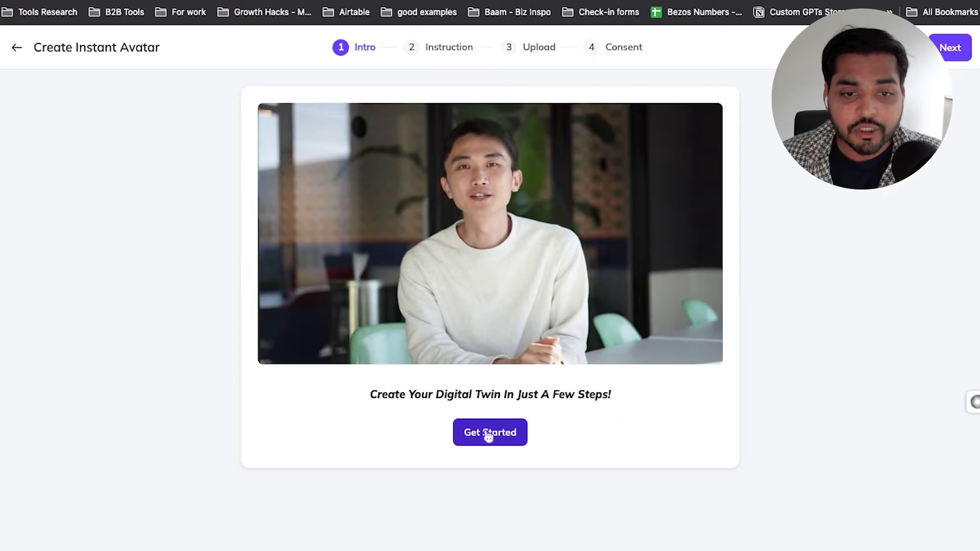
{"action": "left_click", "coordinate": [488, 434]}
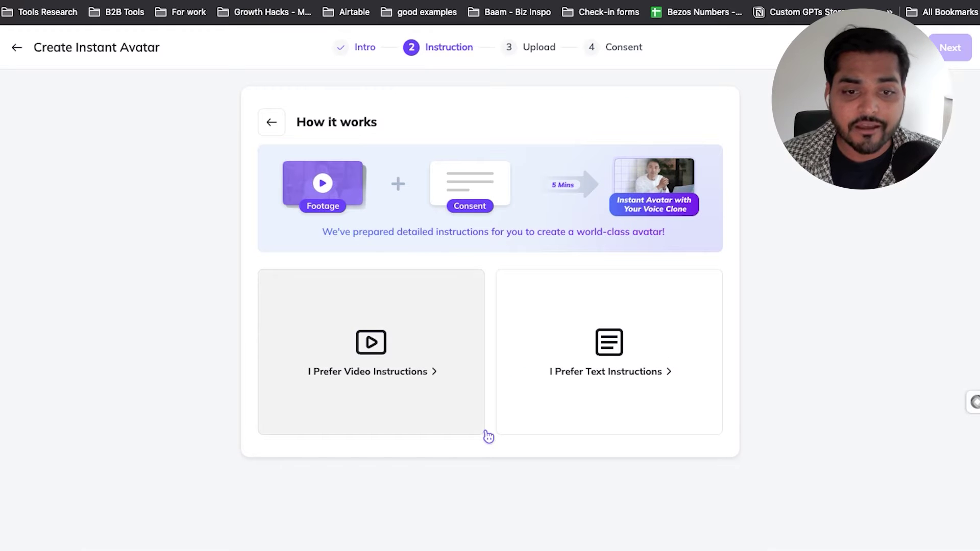
{"action": "left_click", "coordinate": [616, 358]}
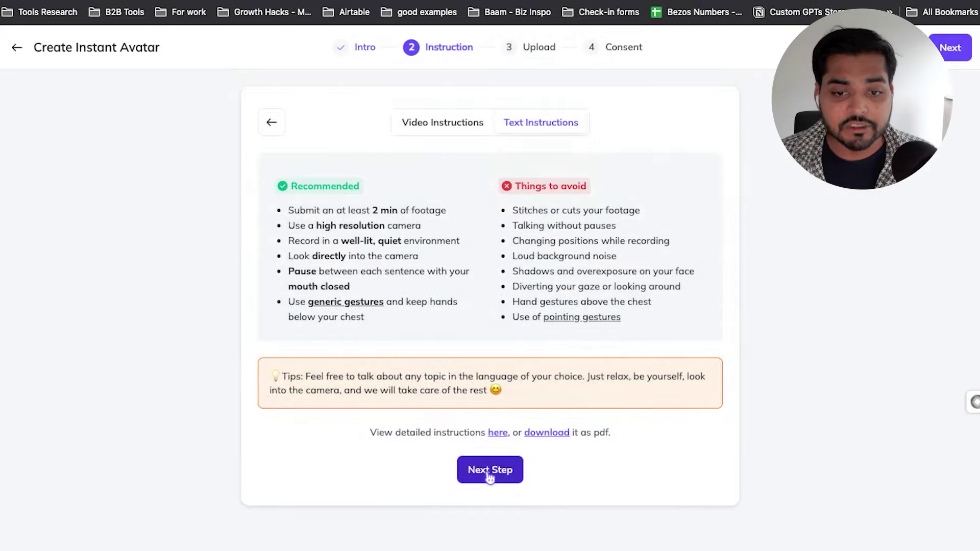
- Record avatar footage by webcam with camera and mic on, on the topic 'Give a training lesson'
{"action": "left_click", "coordinate": [489, 472]}
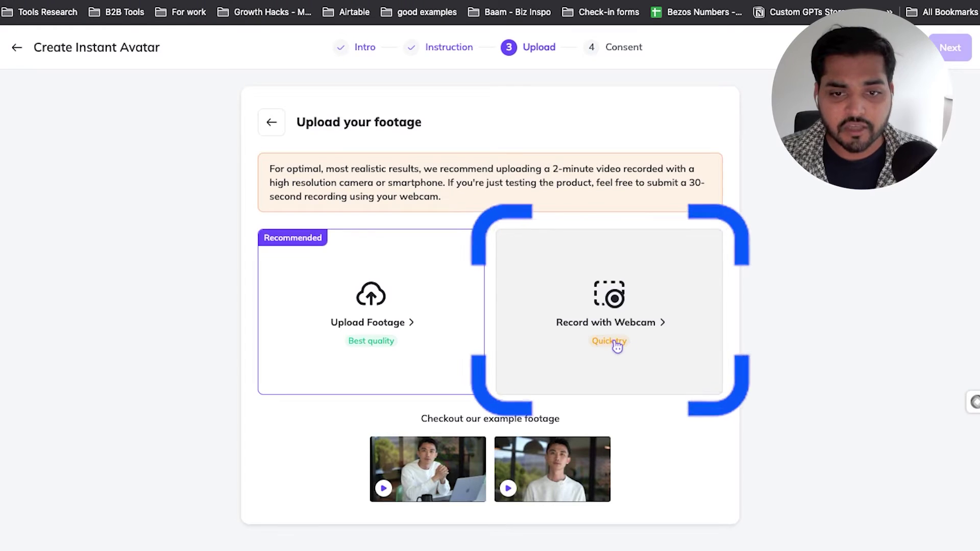
{"action": "left_click", "coordinate": [617, 346]}
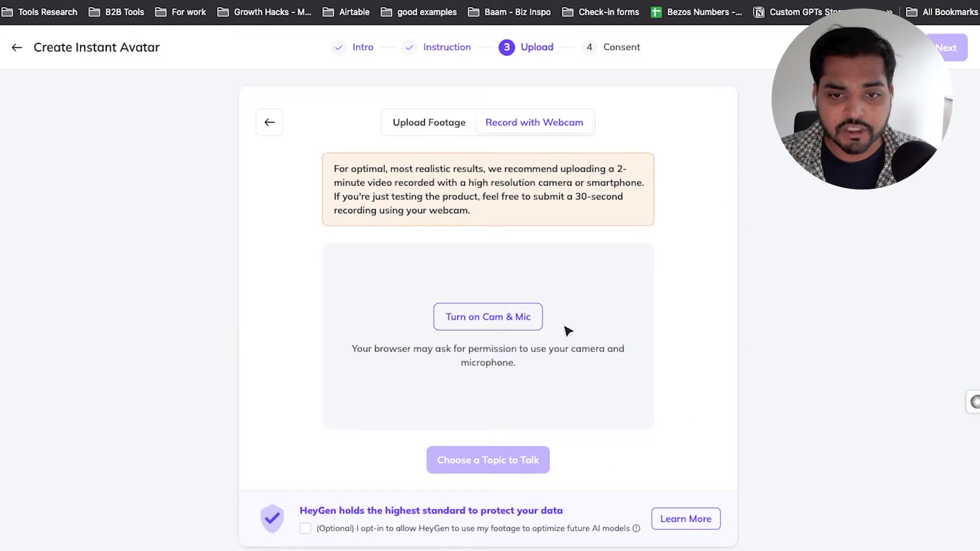
{"action": "left_click", "coordinate": [478, 309]}
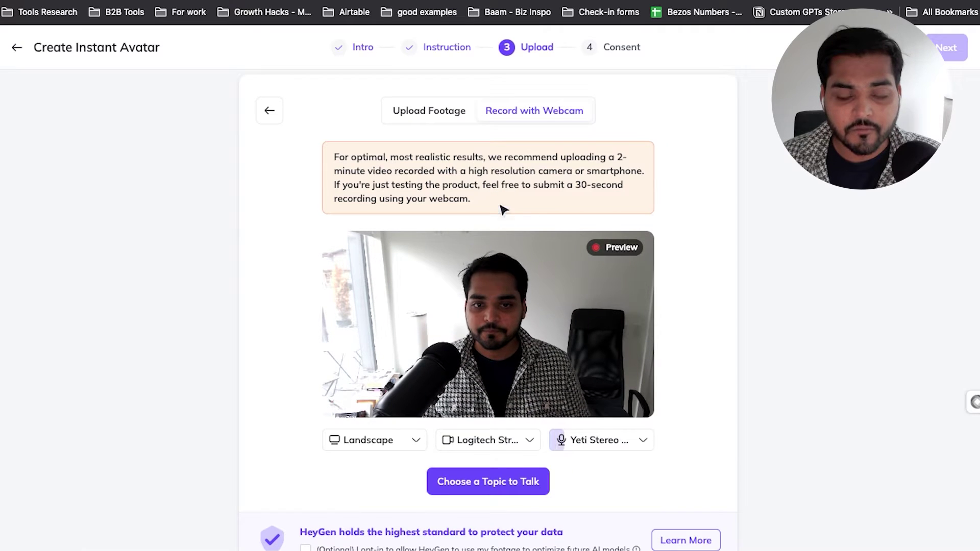
{"action": "left_click", "coordinate": [488, 482]}
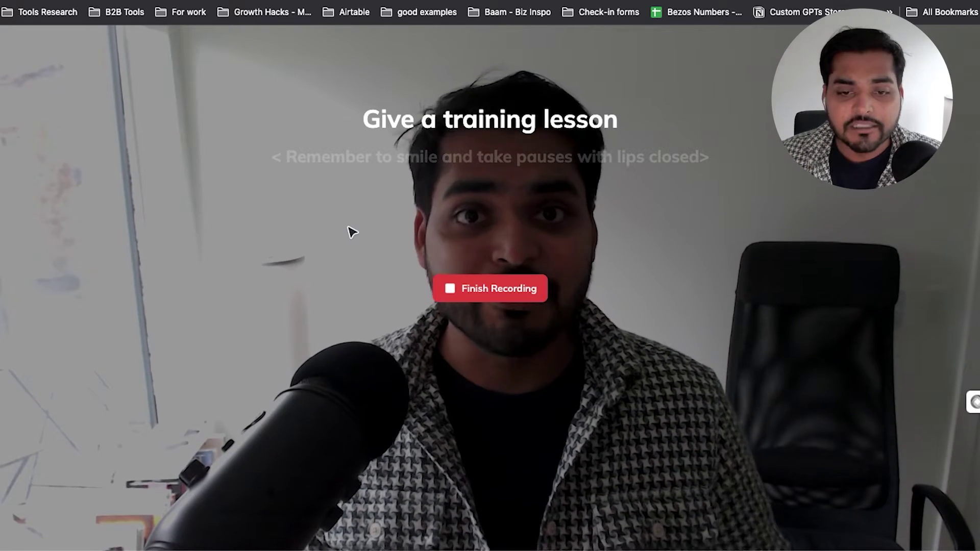
- Finish the 36-second footage recording and review its quality checks
{"action": "left_click", "coordinate": [487, 290]}
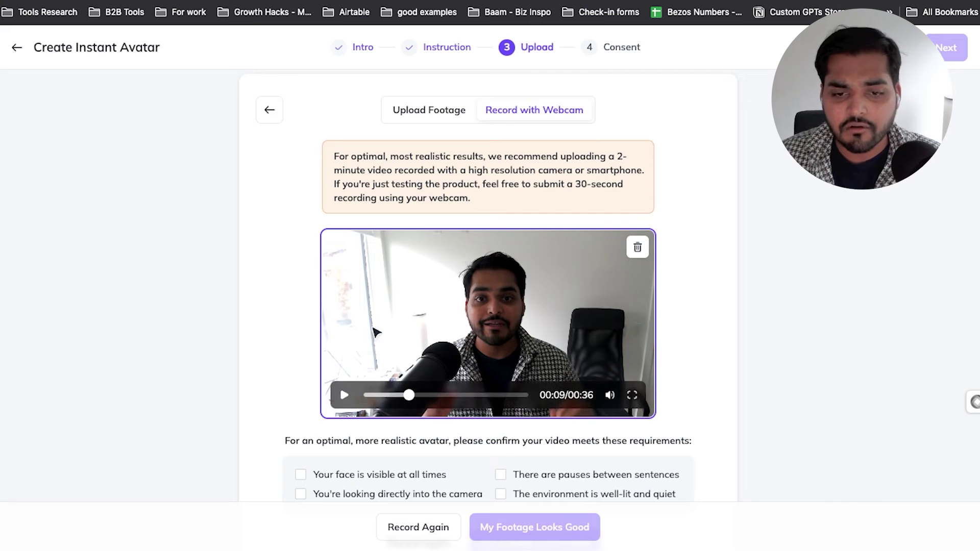
{"action": "scroll", "coordinate": [375, 333], "scroll_direction": "down", "scroll_amount": 2}
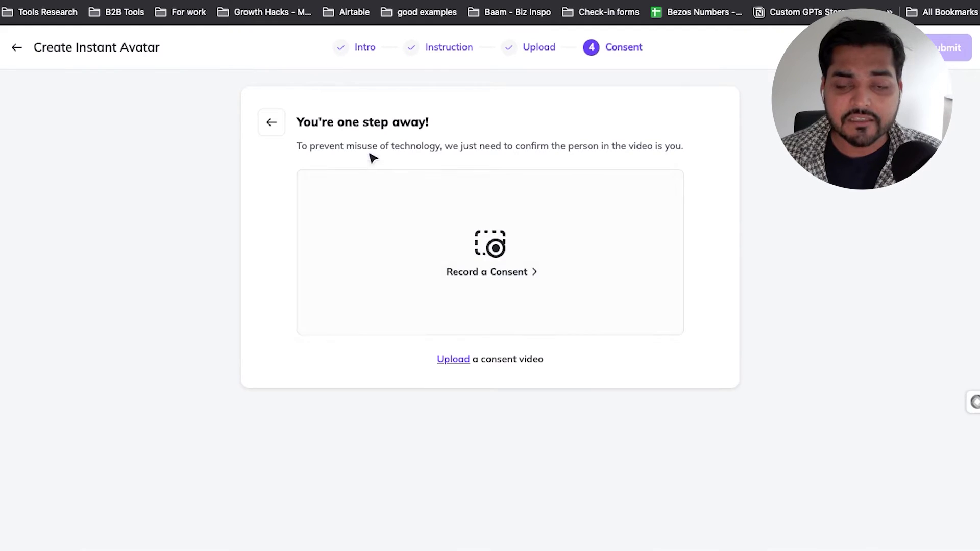
- Fix the name in the consent script, record the consent statement and submit it
{"action": "left_click", "coordinate": [493, 276]}
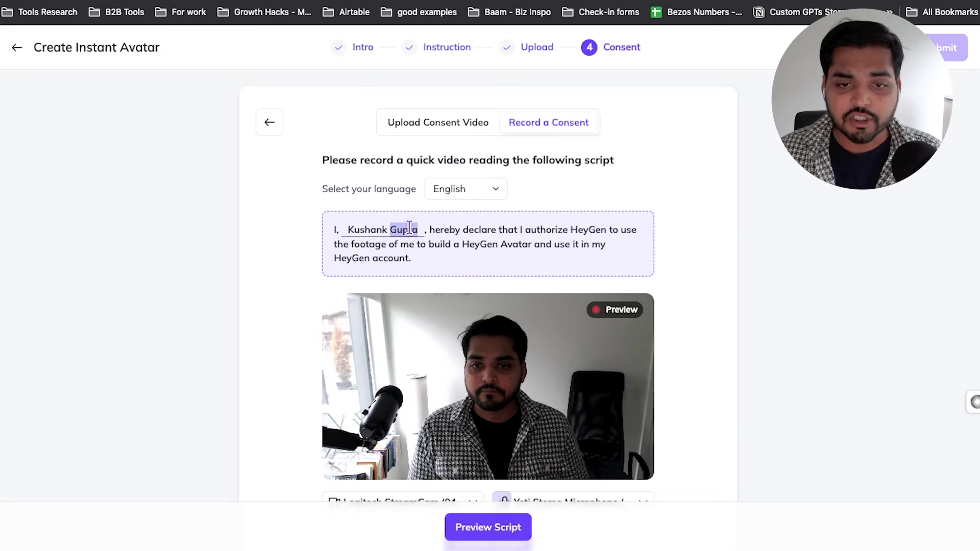
{"action": "type", "text": "Aggarw"}
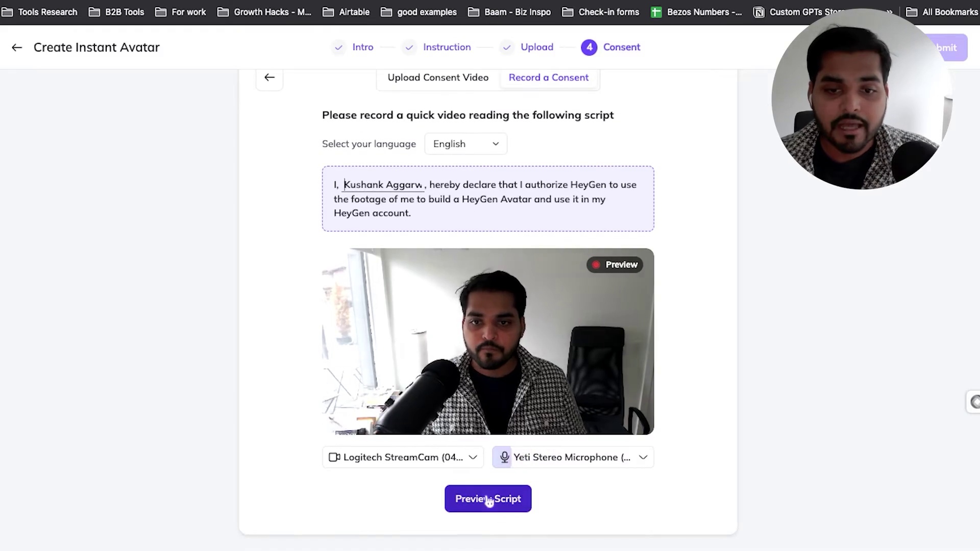
{"action": "left_click", "coordinate": [489, 502]}
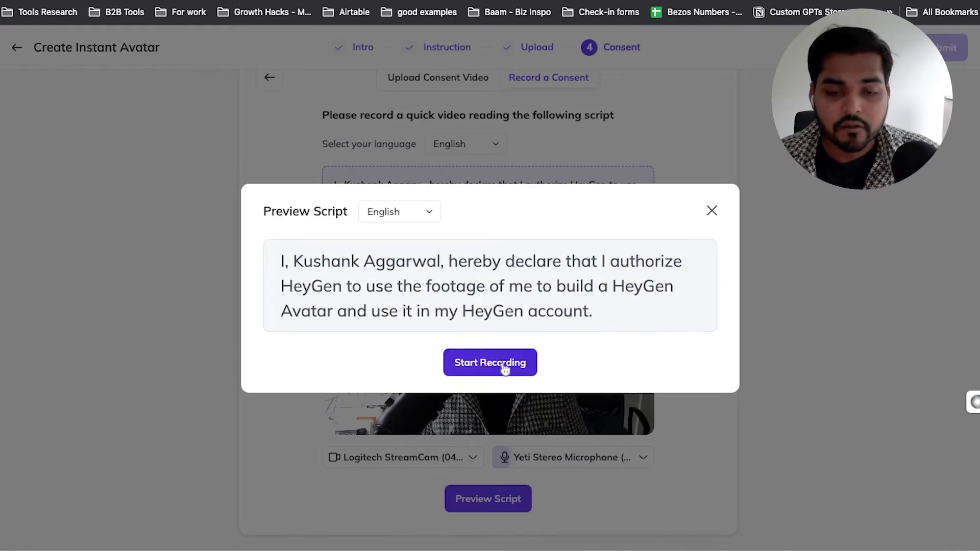
{"action": "left_click", "coordinate": [504, 367]}
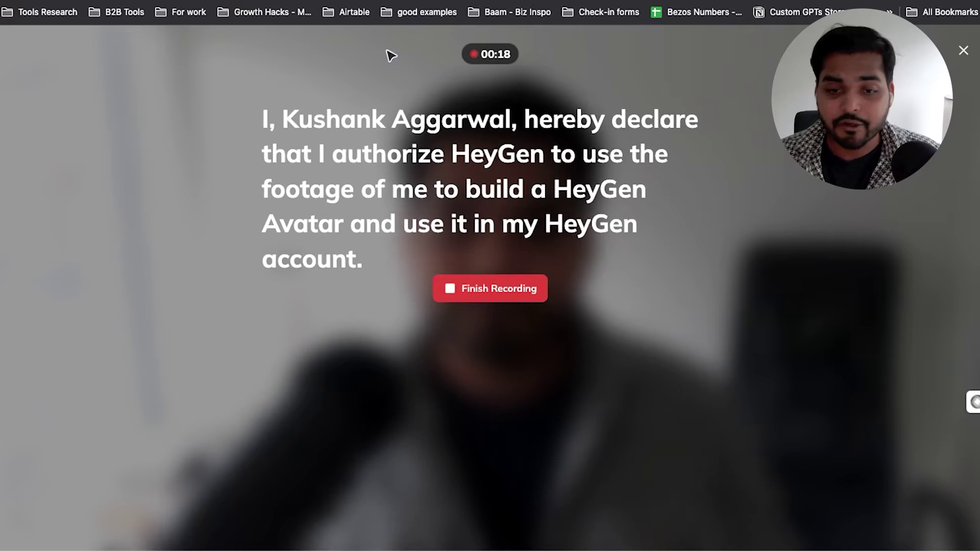
{"action": "left_click", "coordinate": [490, 286]}
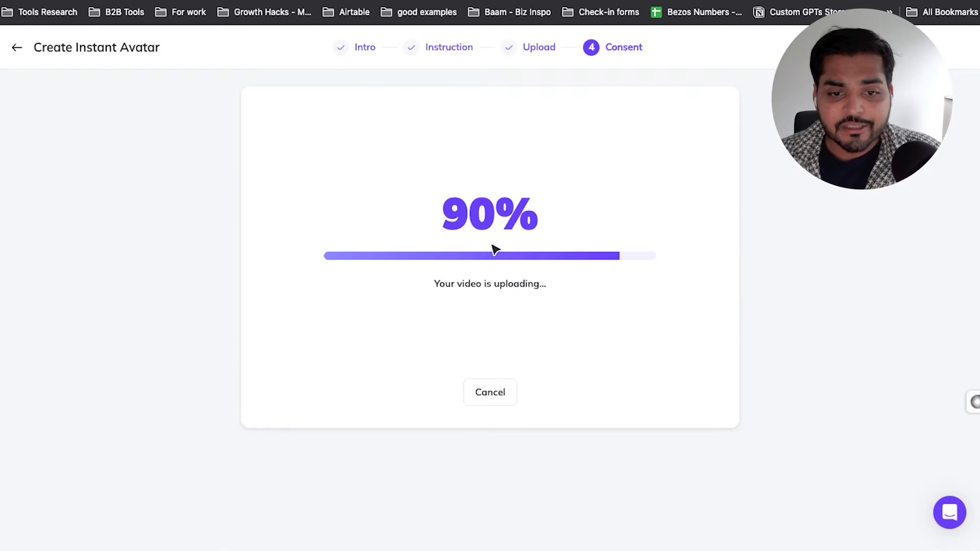
{"action": "left_click", "coordinate": [492, 391]}
- Dismiss the welcome popup and open the new Instant Avatar card under My Avatar
{"action": "left_click", "coordinate": [444, 216]}
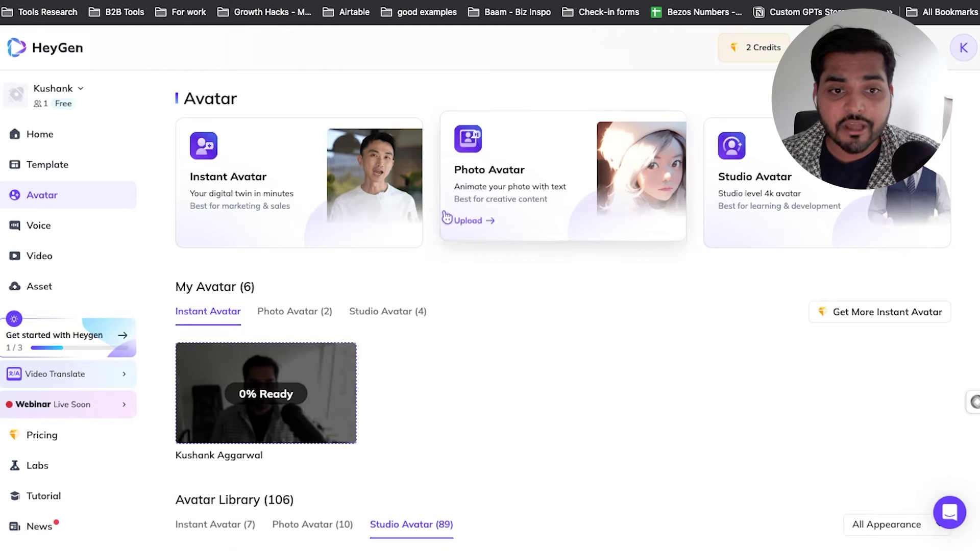
{"action": "scroll", "coordinate": [278, 413], "scroll_direction": "down", "scroll_amount": 3}
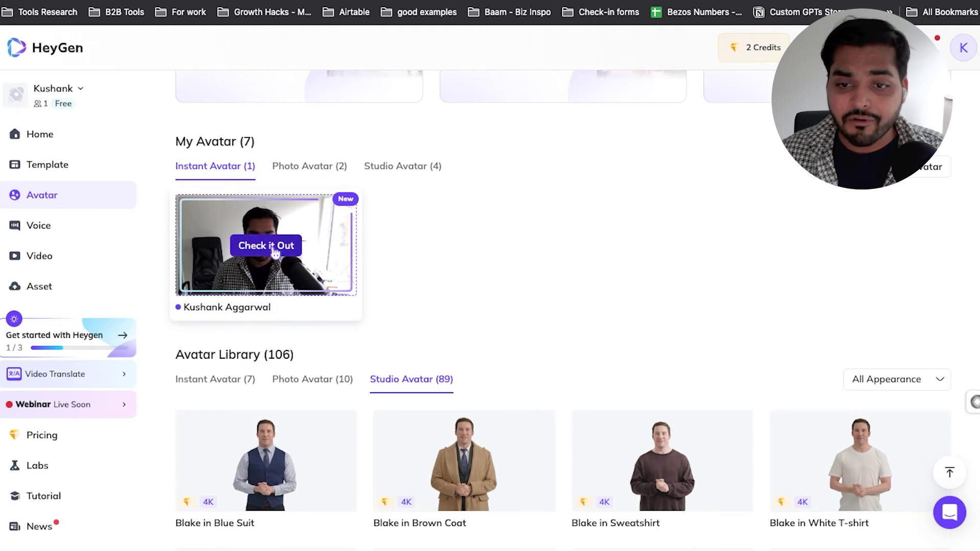
{"action": "left_click", "coordinate": [265, 245]}
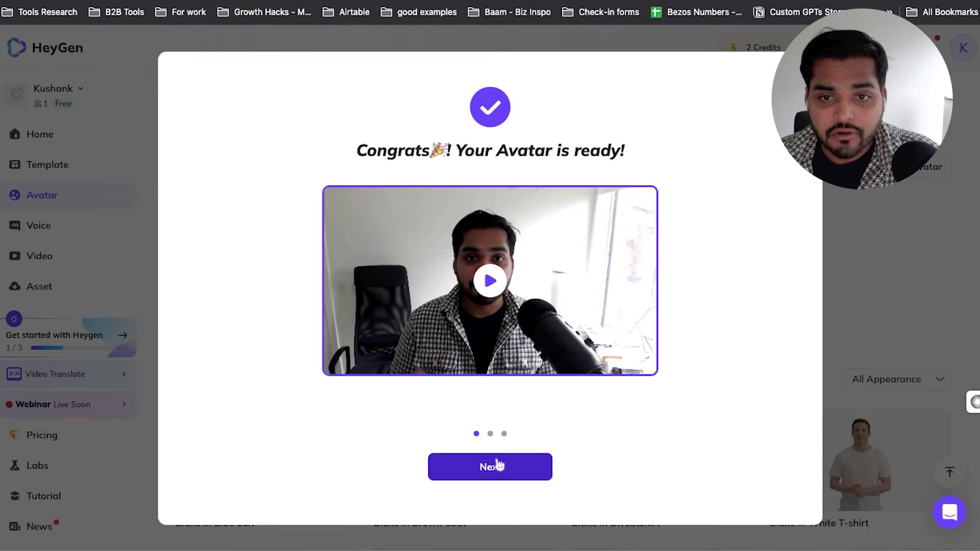
- Skip through the avatar pro-tips and create a Landscape video with the Instant Avatar
{"action": "left_click", "coordinate": [499, 465]}
{"action": "left_click", "coordinate": [560, 465]}
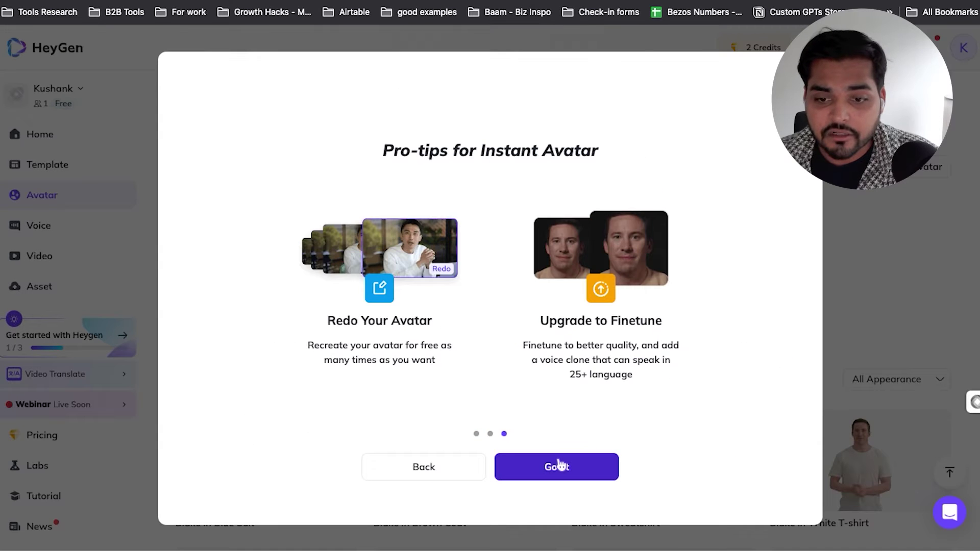
{"action": "left_click", "coordinate": [560, 465]}
{"action": "left_click", "coordinate": [513, 484]}
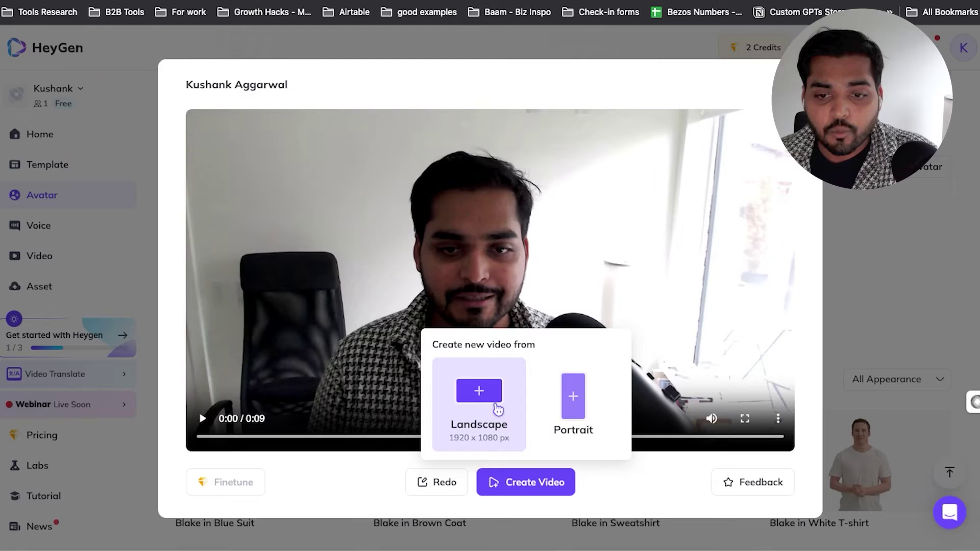
{"action": "left_click", "coordinate": [496, 406]}
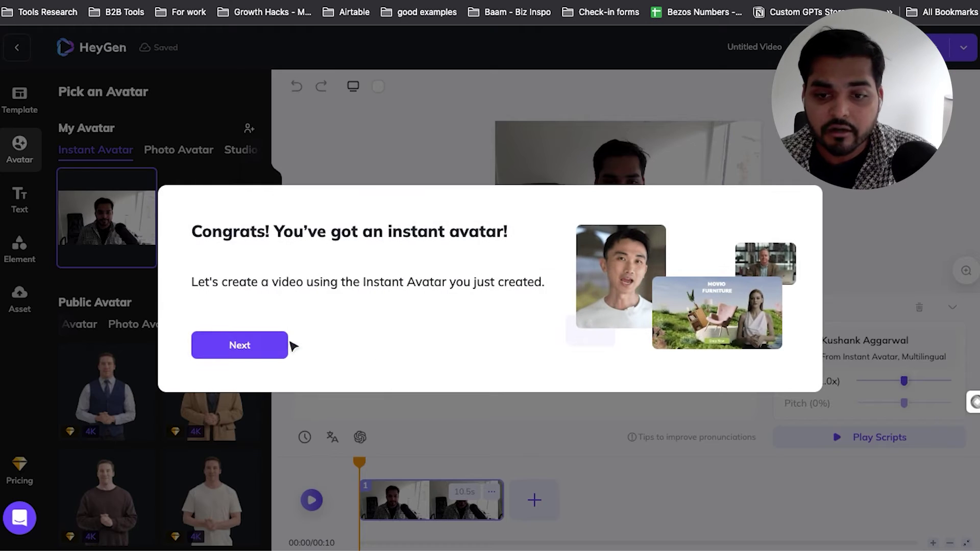
- Dismiss the congrats popup and editor tour, then select the sample script line
{"action": "left_click", "coordinate": [270, 349]}
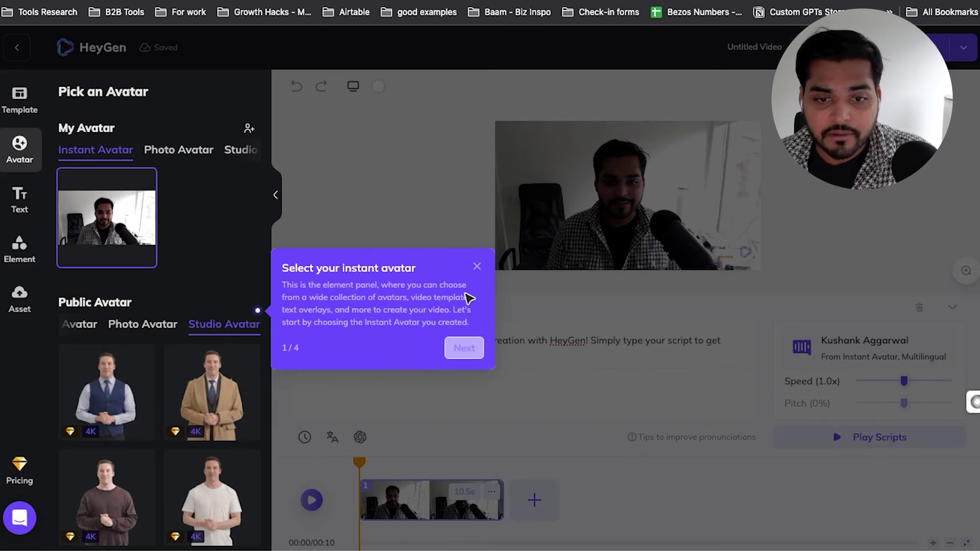
{"action": "left_click", "coordinate": [476, 267]}
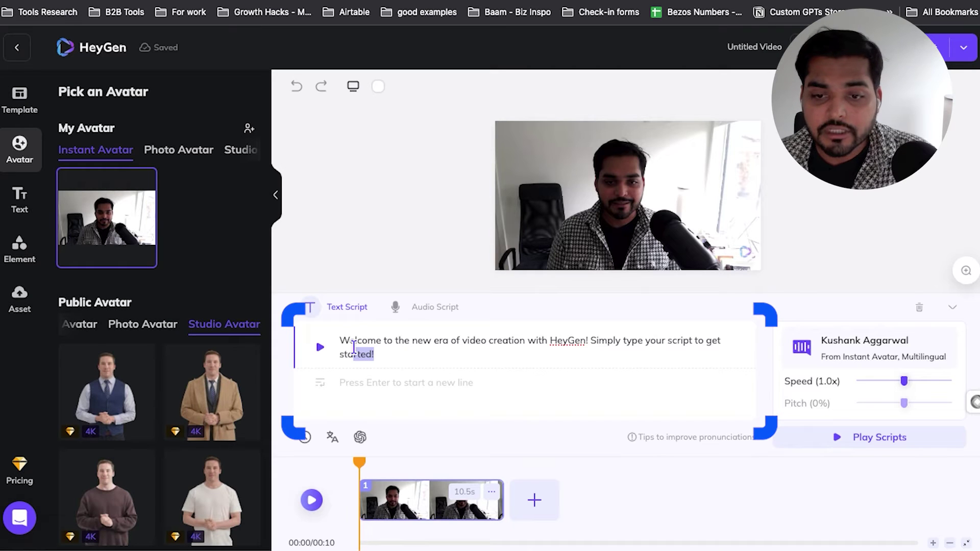
{"action": "left_click_drag", "start_coordinate": [392, 355], "coordinate": [343, 342]}
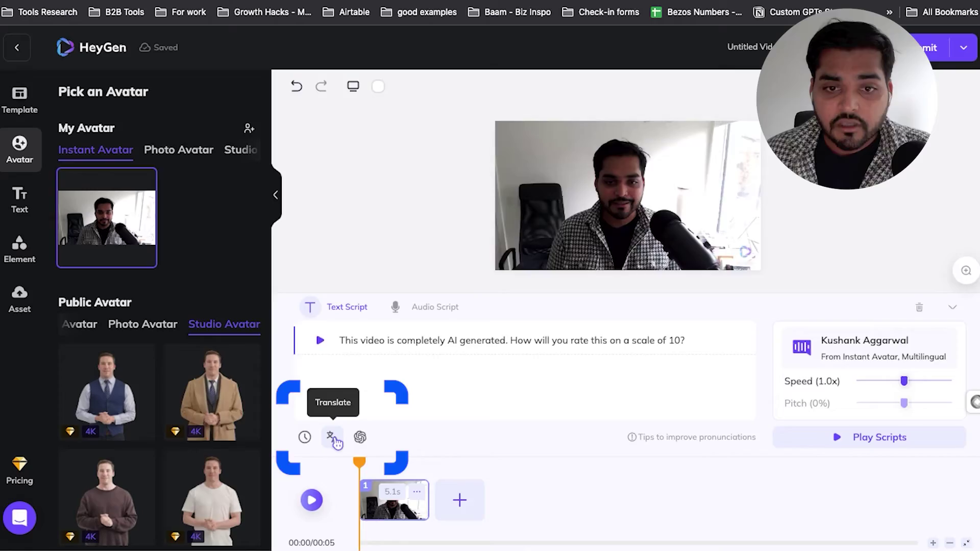
- Open the Translate window's language list, close it, and show the Elements library
{"action": "left_click", "coordinate": [332, 437]}
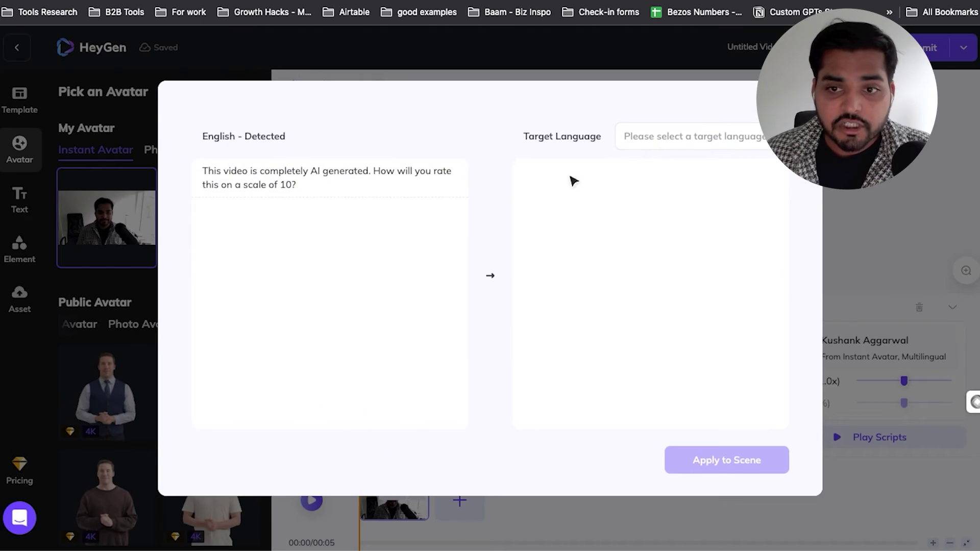
{"action": "left_click", "coordinate": [673, 136]}
{"action": "left_click", "coordinate": [674, 368]}
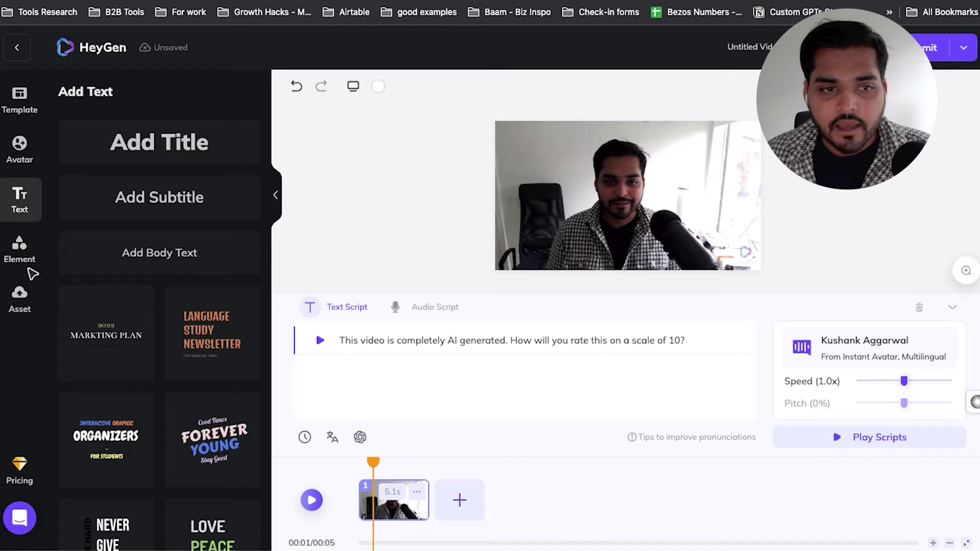
{"action": "left_click", "coordinate": [31, 274]}
{"action": "scroll", "coordinate": [31, 291], "scroll_direction": "down", "scroll_amount": 3}
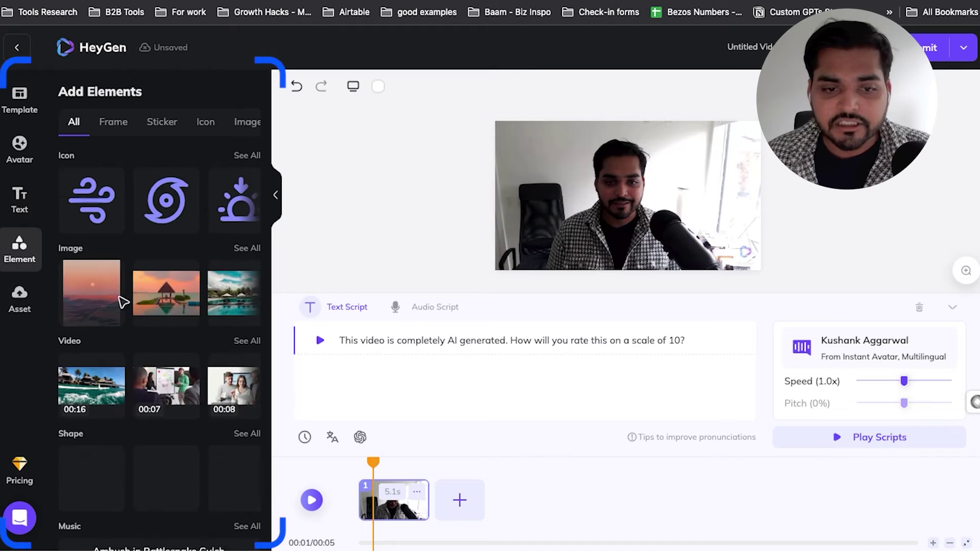
- Look through the brand kit assets and avatars, then submit the video for rendering
{"action": "left_click", "coordinate": [20, 299]}
{"action": "left_click", "coordinate": [23, 143]}
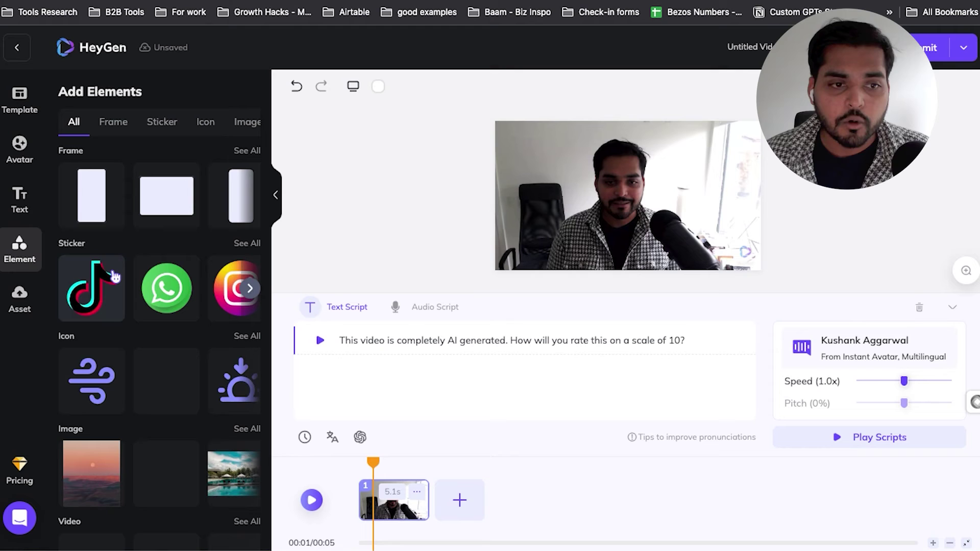
{"action": "scroll", "coordinate": [117, 291], "scroll_direction": "down", "scroll_amount": 4}
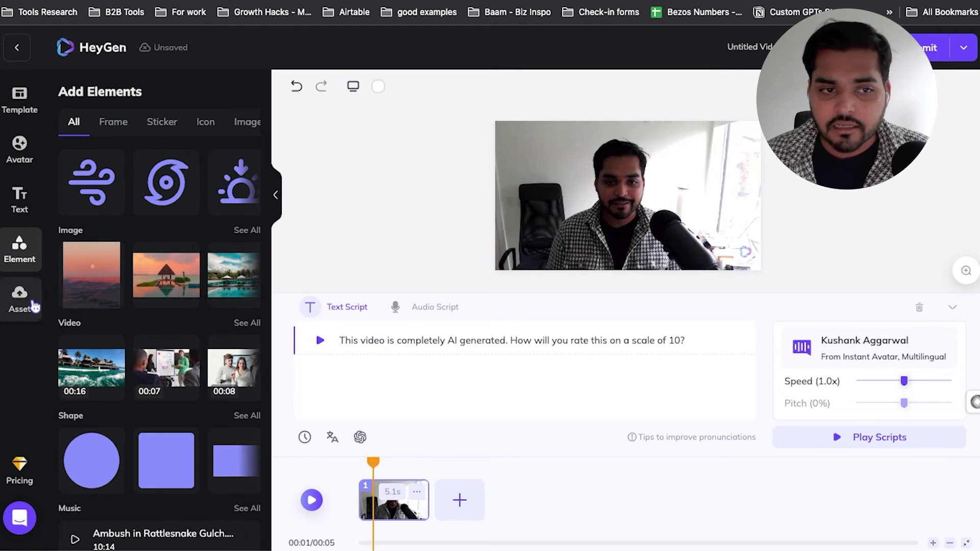
{"action": "left_click", "coordinate": [11, 305]}
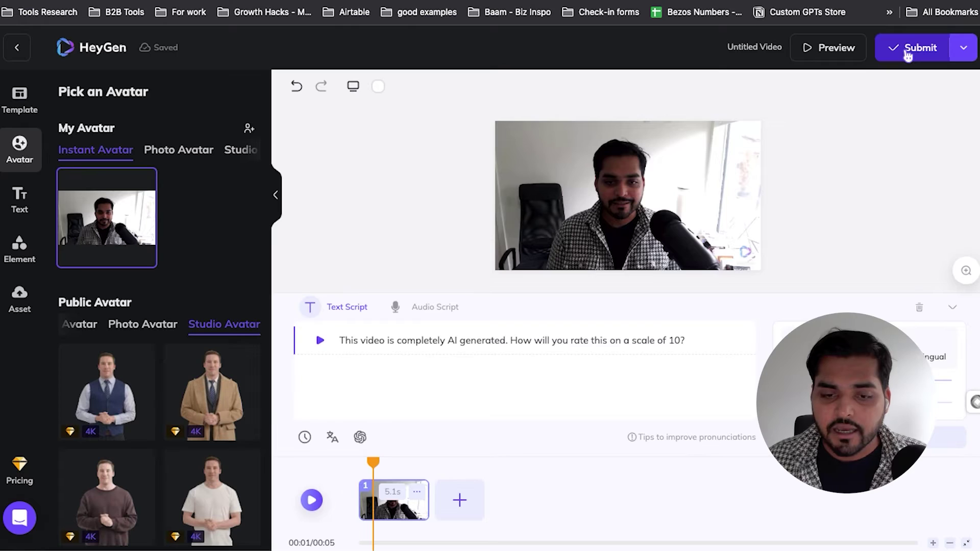
{"action": "left_click", "coordinate": [906, 49]}
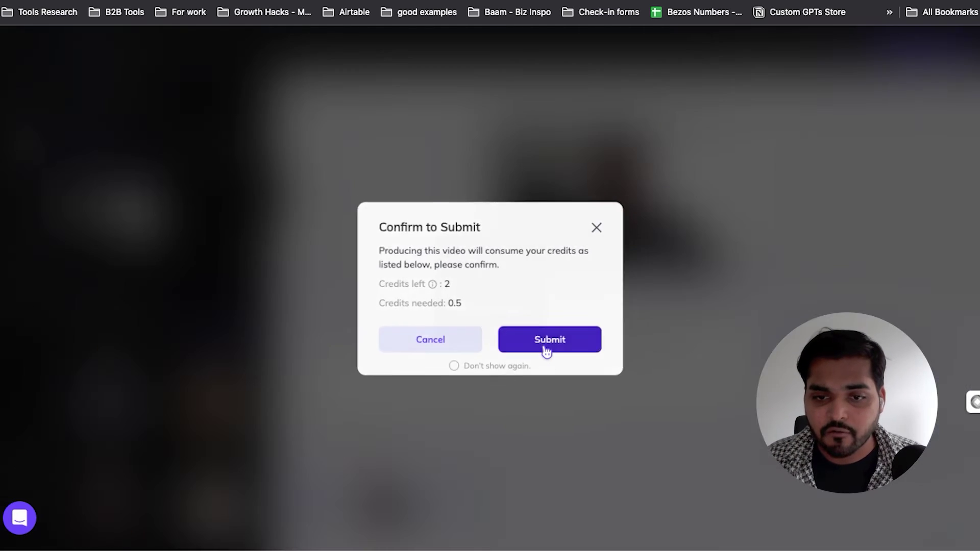
- Confirm spending 0.5 credits to render, rate avatar diversity four stars, and dismiss the survey
{"action": "left_click", "coordinate": [546, 347]}
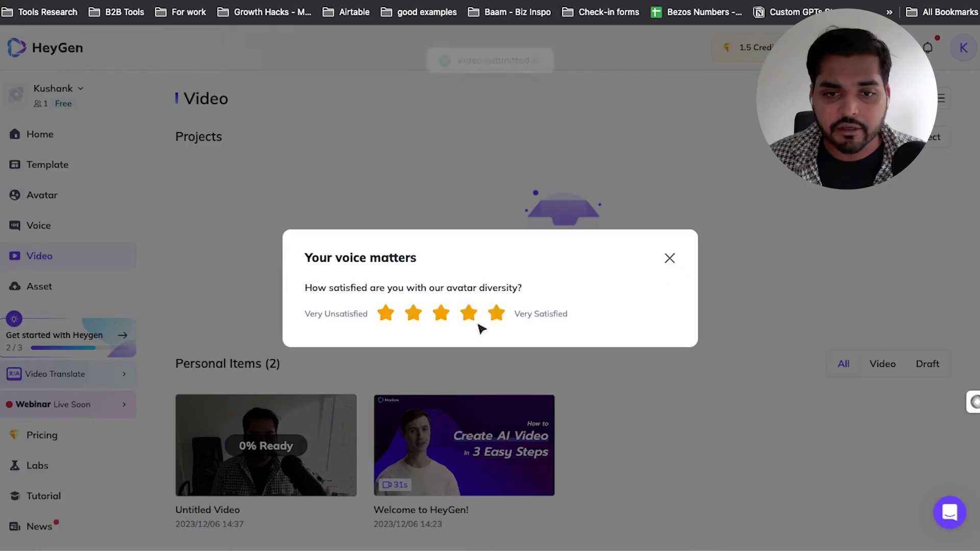
{"action": "left_click", "coordinate": [468, 320]}
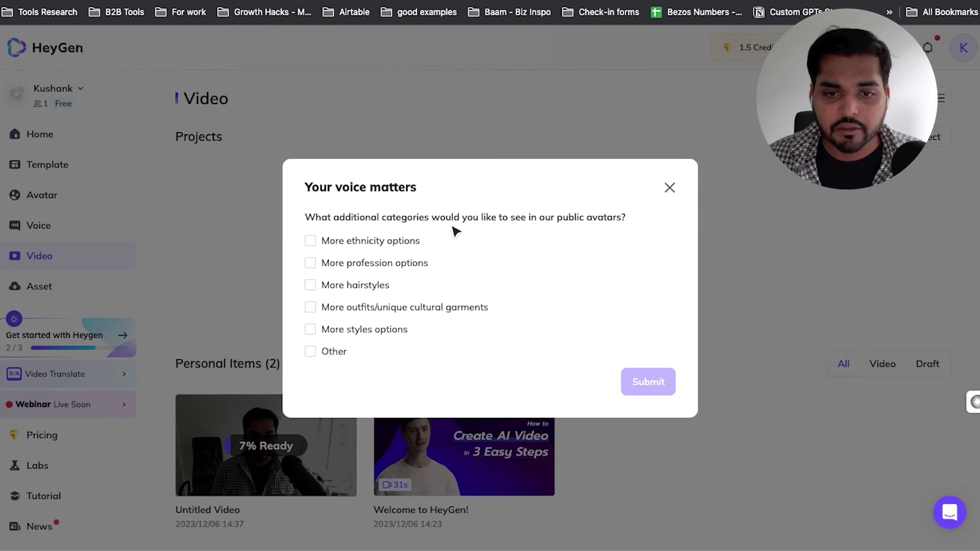
{"action": "left_click", "coordinate": [677, 190]}
{"action": "scroll", "coordinate": [323, 422], "scroll_direction": "down", "scroll_amount": 1}
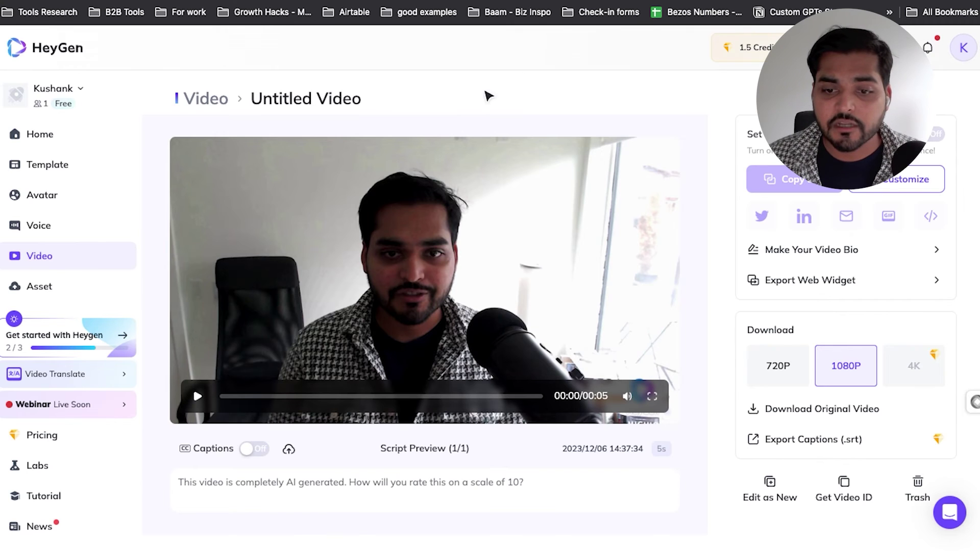
- Play the finished Untitled Video and download the original 1080P MP4 (3.1 MB)
{"action": "left_click", "coordinate": [198, 397]}
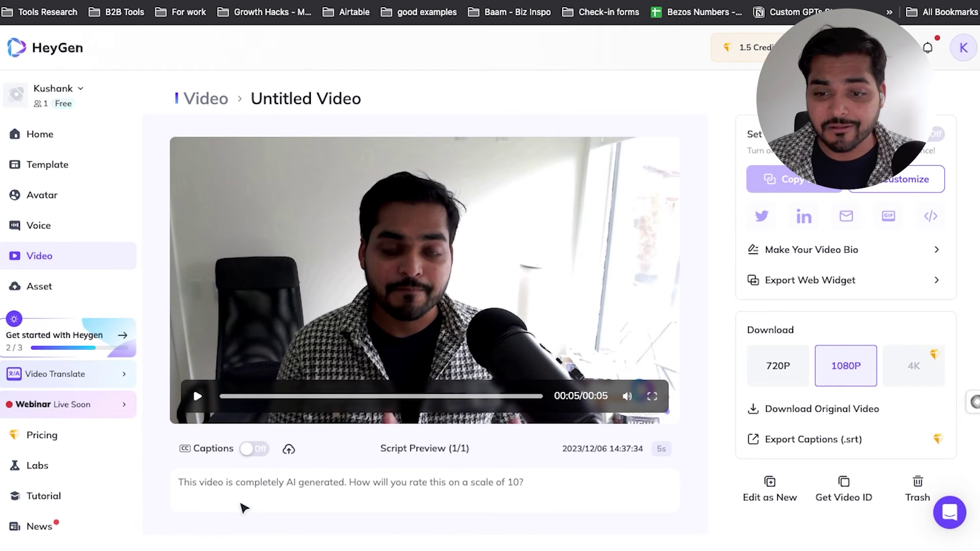
{"action": "left_click", "coordinate": [829, 411]}
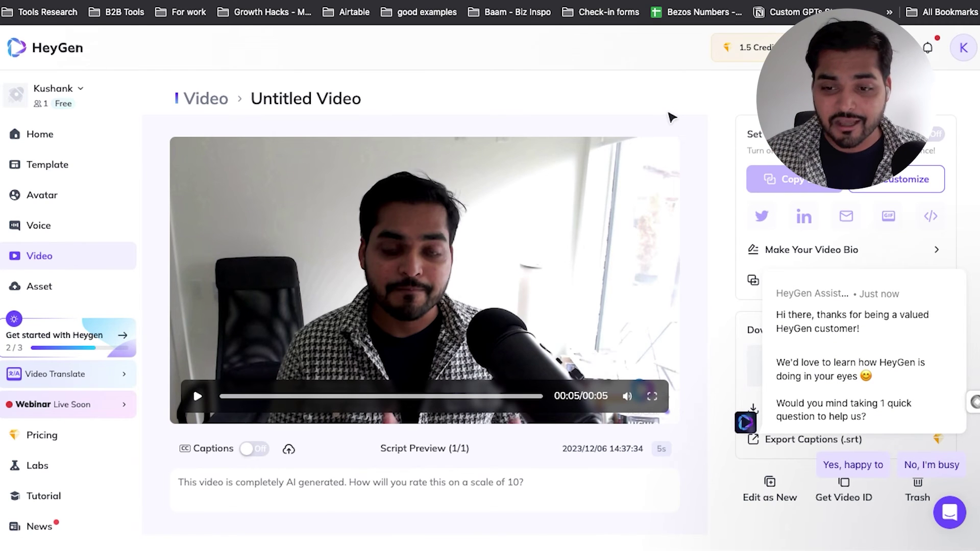
{"action": "left_click", "coordinate": [816, 47]}
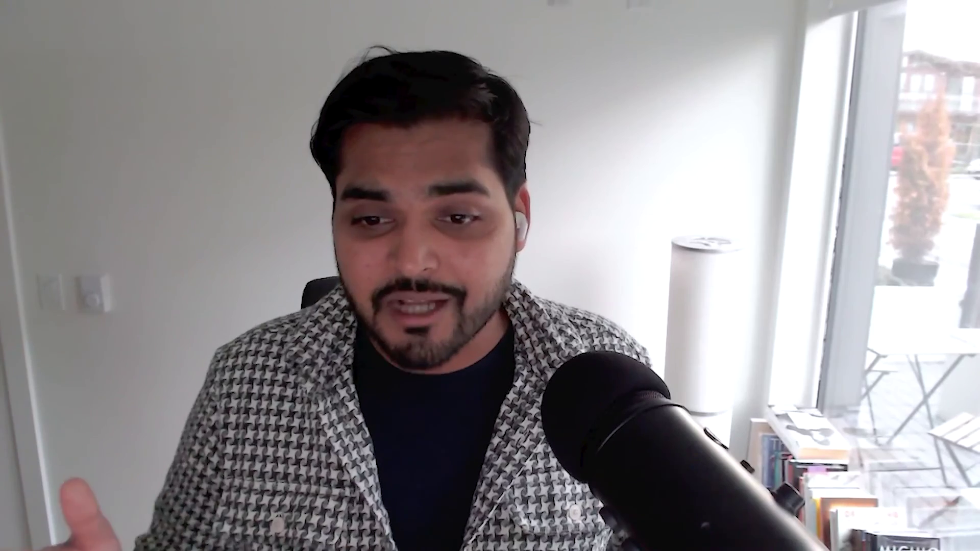